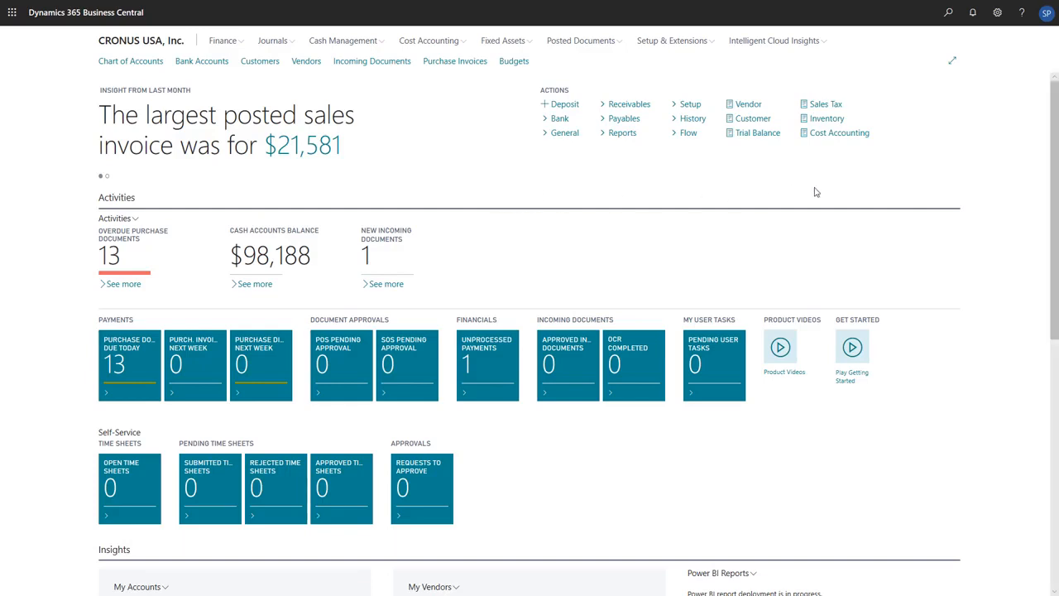
# Step: Switch the Business Assistance chart on the home page to the Income & Expense chart
pyautogui.moveTo(1054, 169); pyautogui.dragTo(1039, 423)
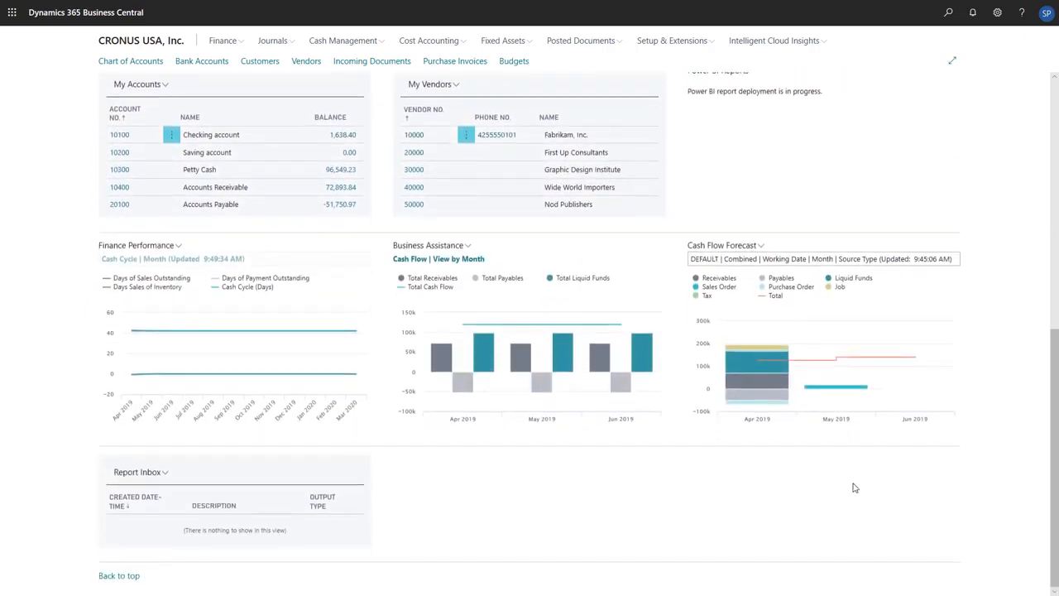
pyautogui.click(467, 245)
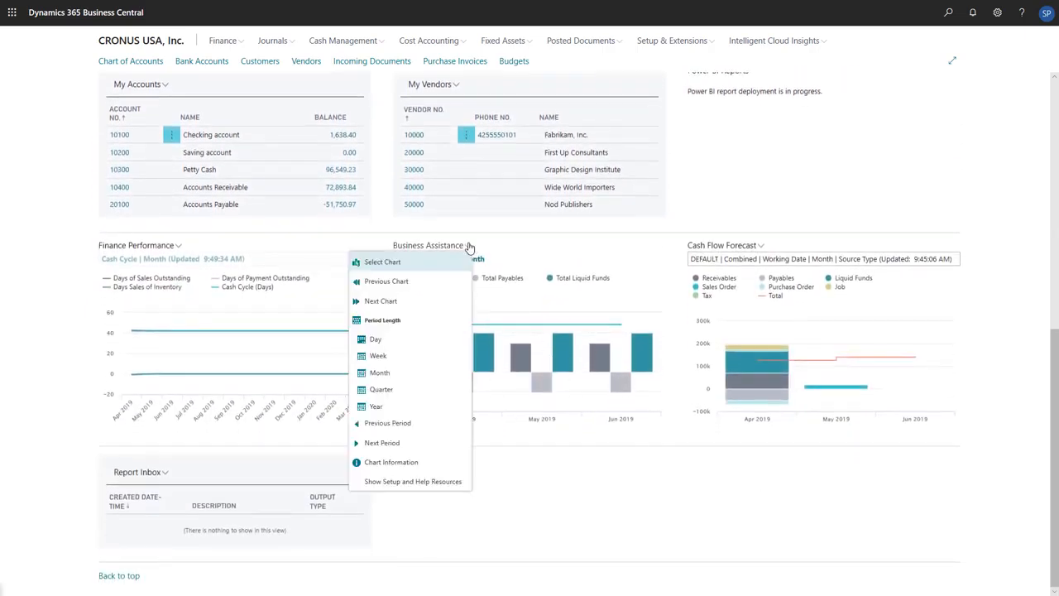
pyautogui.click(444, 262)
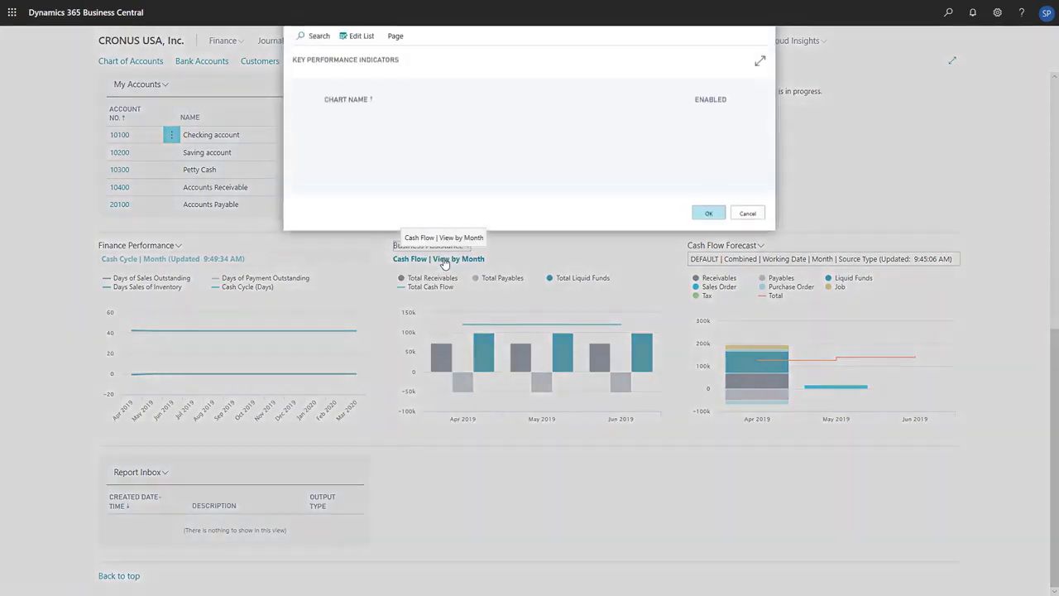
pyautogui.doubleClick(368, 147)
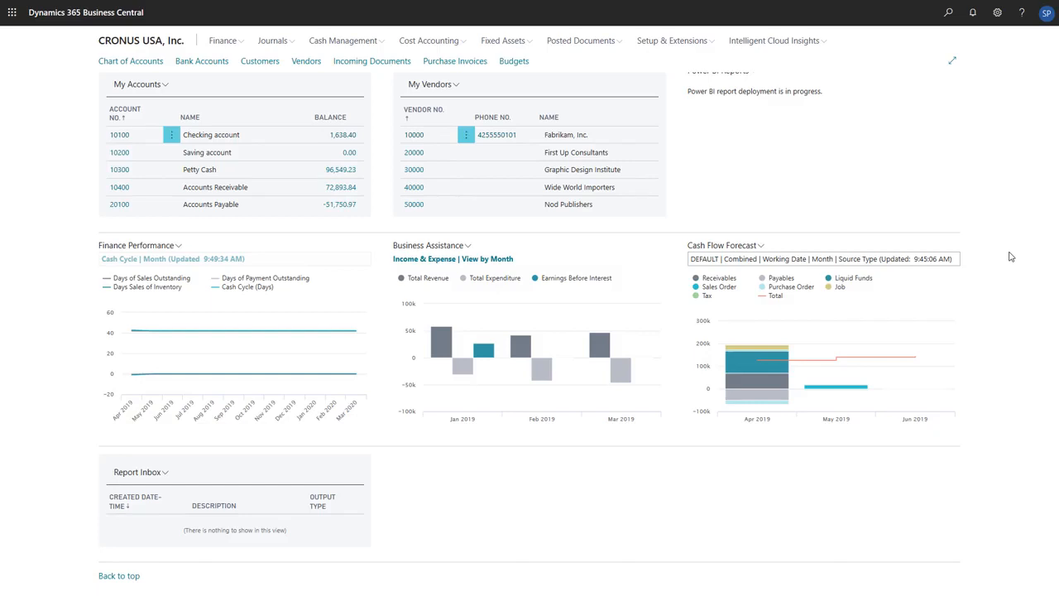
# Step: Search for "Account schedules" and open the Account Schedules list
pyautogui.click(948, 11)
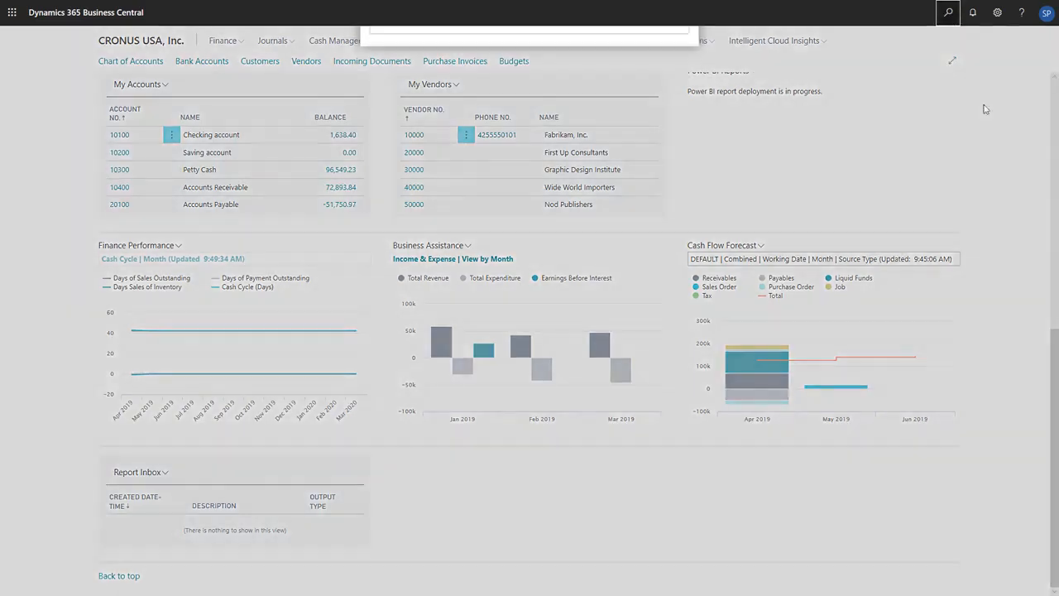
pyautogui.write('Account sc')
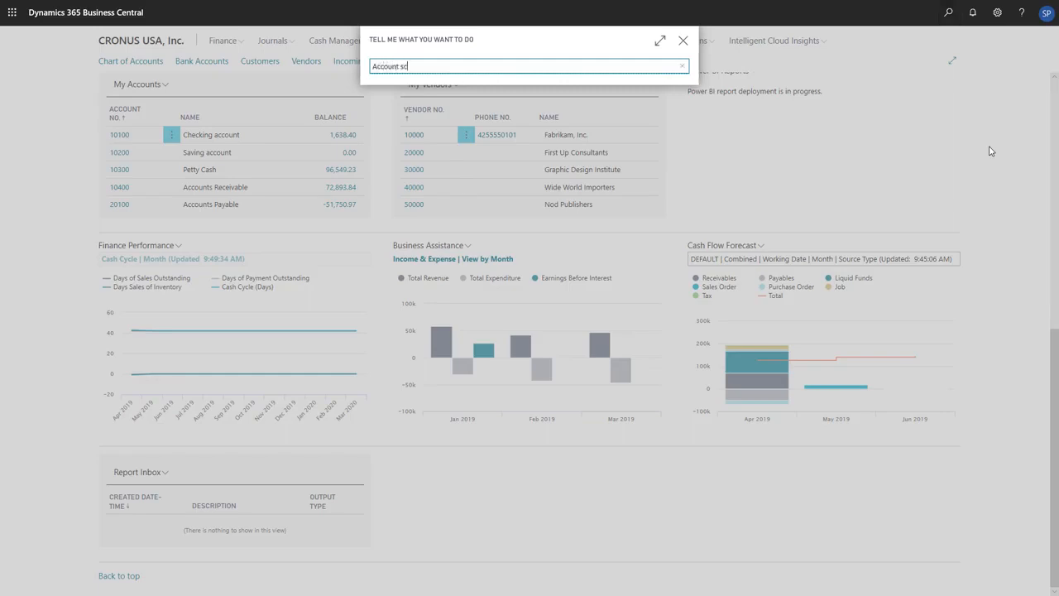
pyautogui.write('hedules')
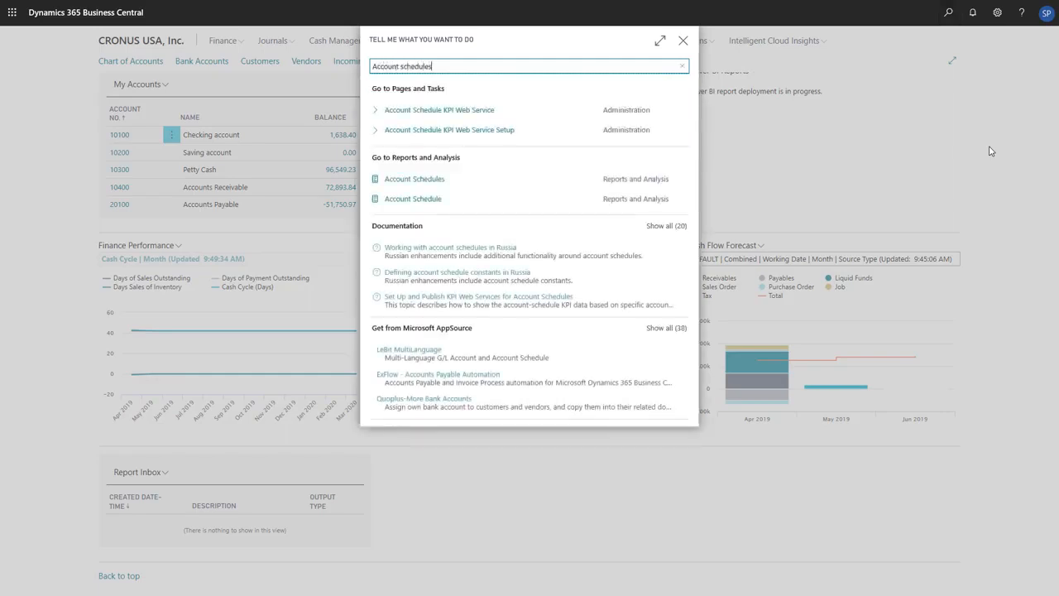
pyautogui.click(551, 190)
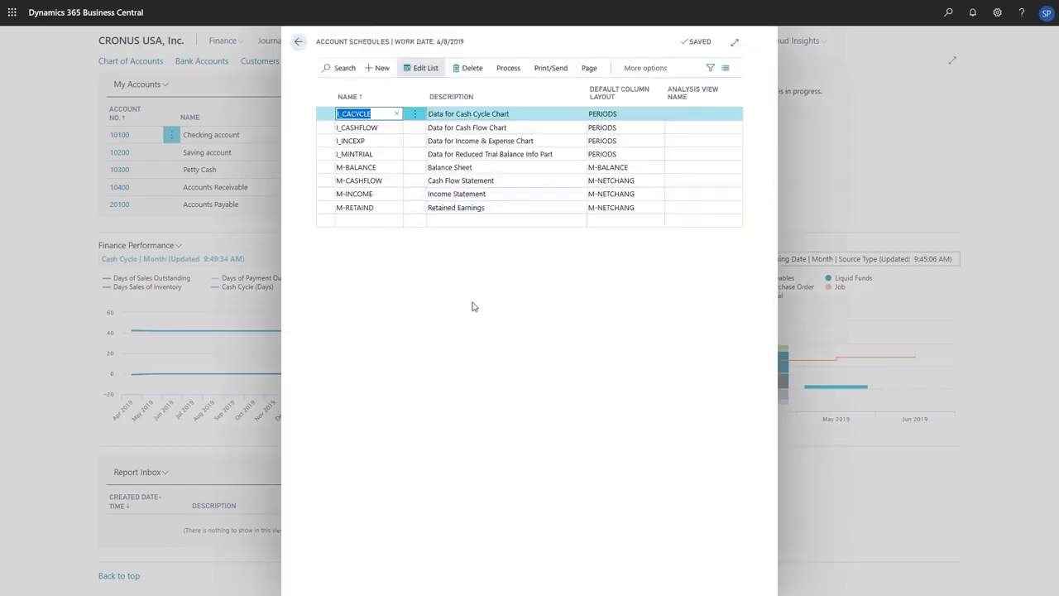
pyautogui.click(377, 302)
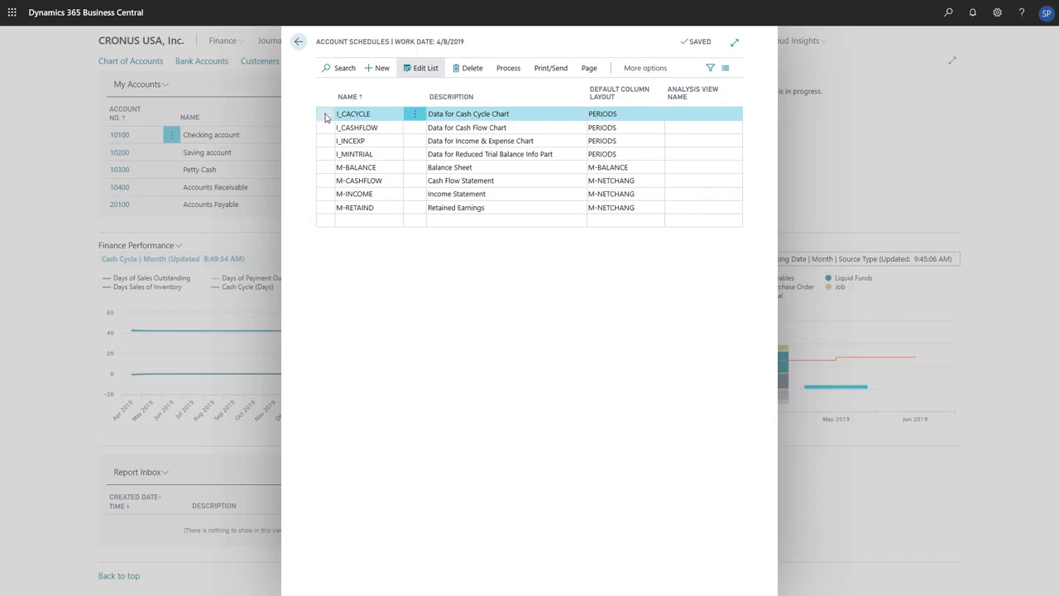
# Step: Open the I_CACYCLE account schedule for editing and enlarge its page to show all columns
pyautogui.click(507, 70)
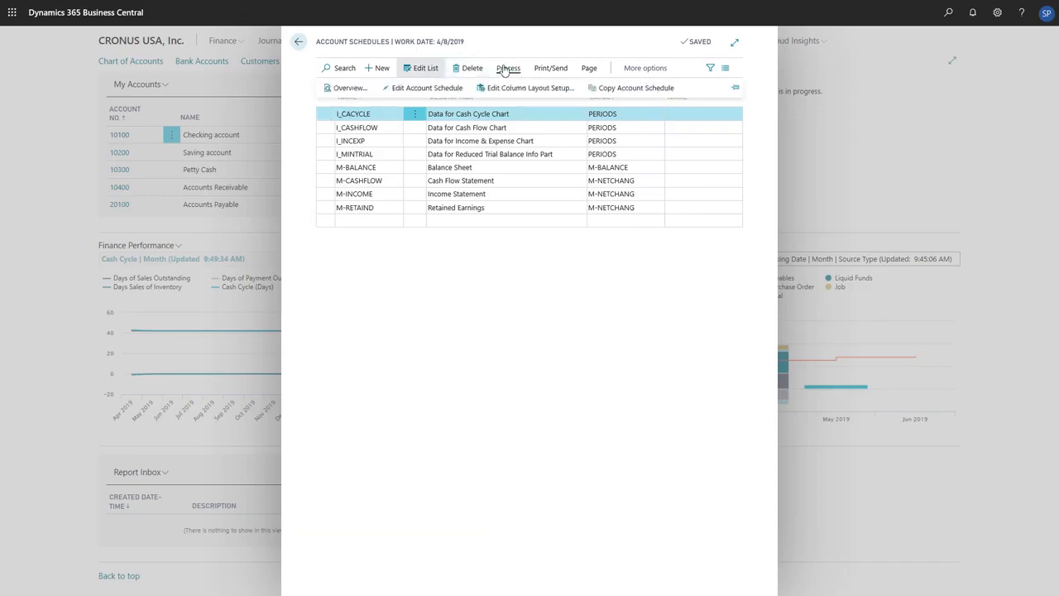
pyautogui.click(461, 89)
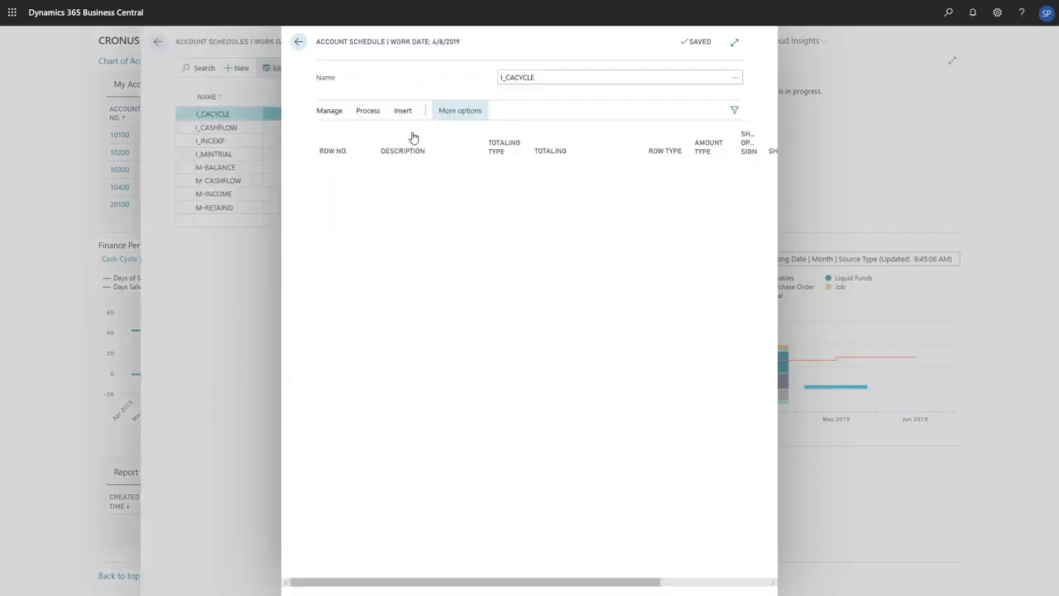
pyautogui.click(302, 130)
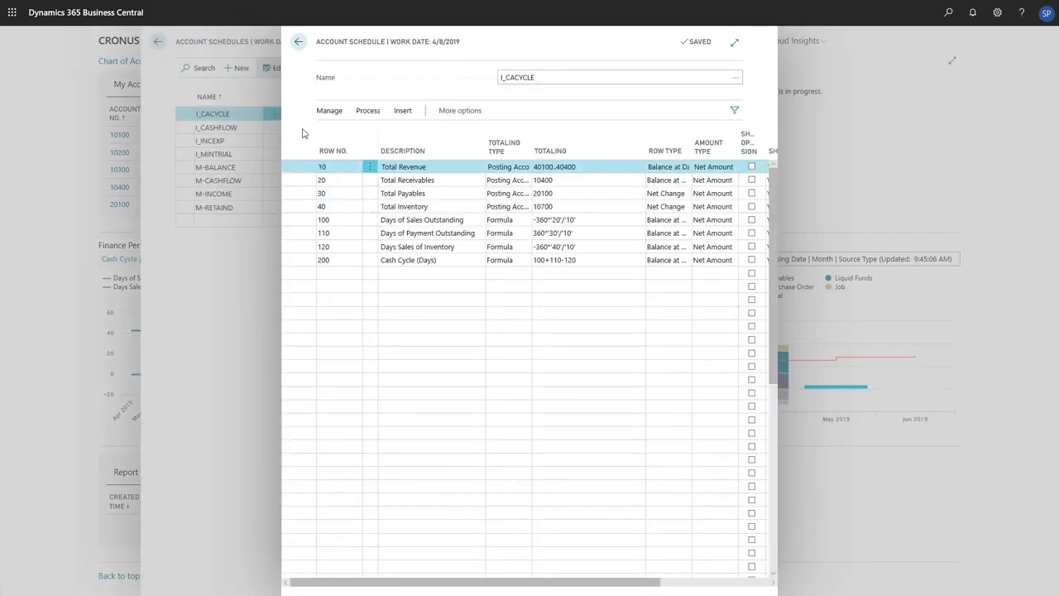
pyautogui.click(734, 42)
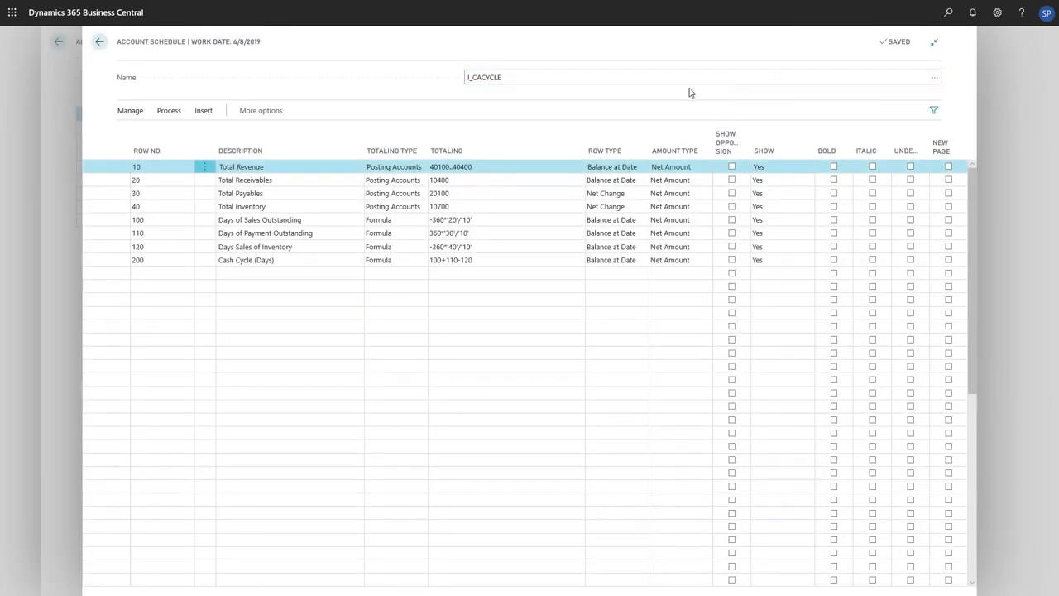
# Step: Examine the G/L accounts available for the Total Revenue row's totaling, and close the account list without choosing one
pyautogui.click(563, 169)
pyautogui.click(576, 170)
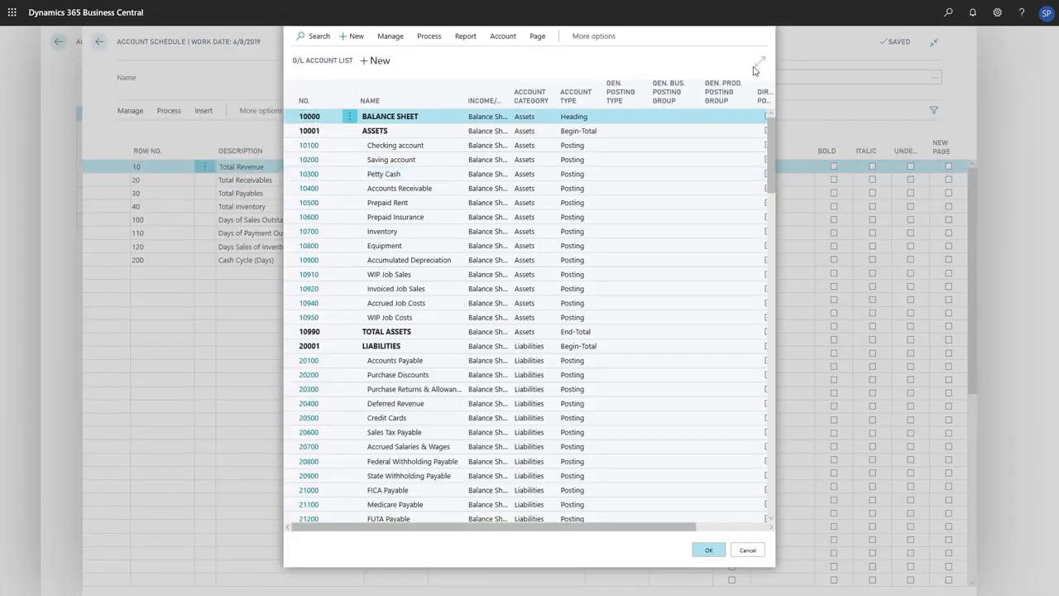
pyautogui.click(758, 63)
pyautogui.scroll(-3, 666, 232)
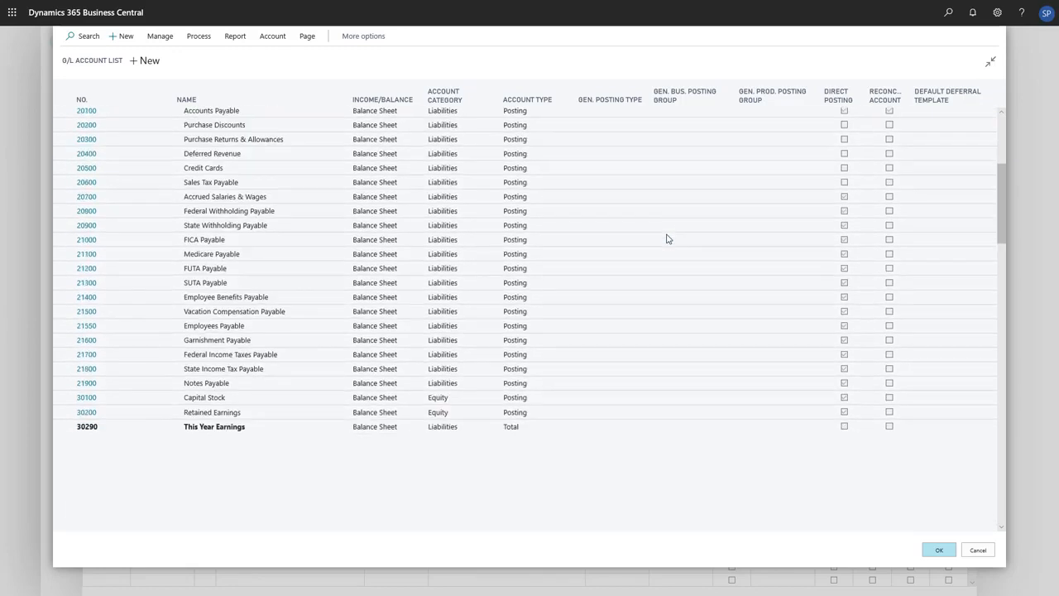
pyautogui.scroll(-3, 667, 238)
pyautogui.click(667, 239)
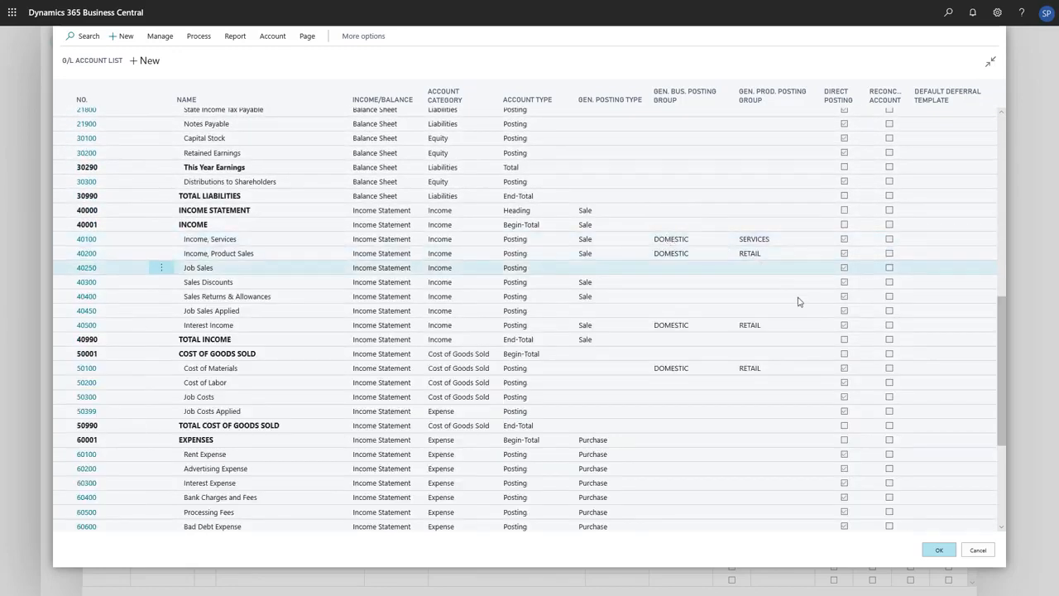
pyautogui.click(977, 551)
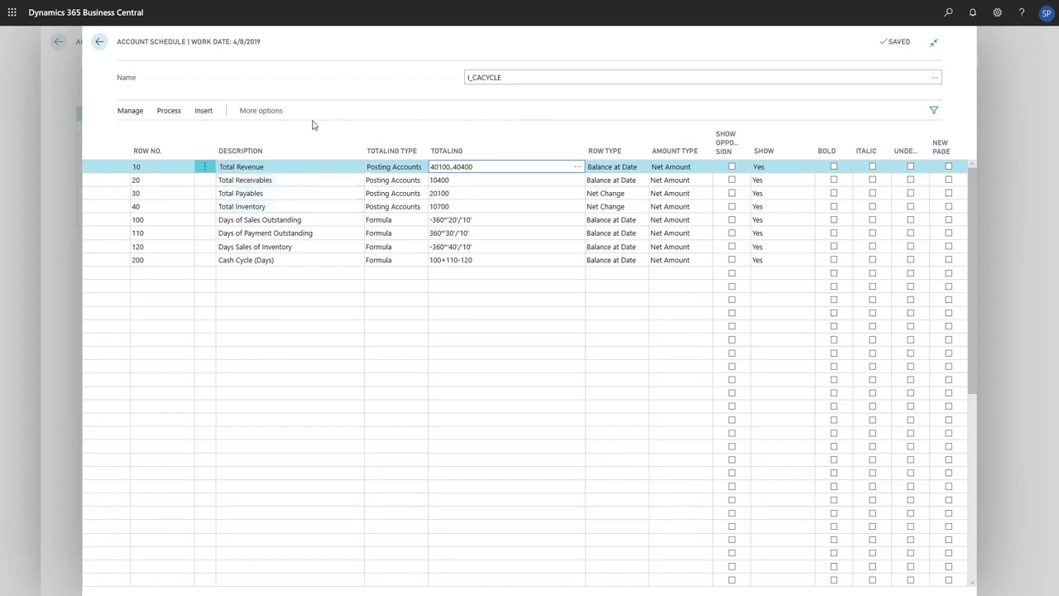
# Step: View the overview of the I_CACYCLE account schedule, and close the schedule pages to return to the home page
pyautogui.click(169, 111)
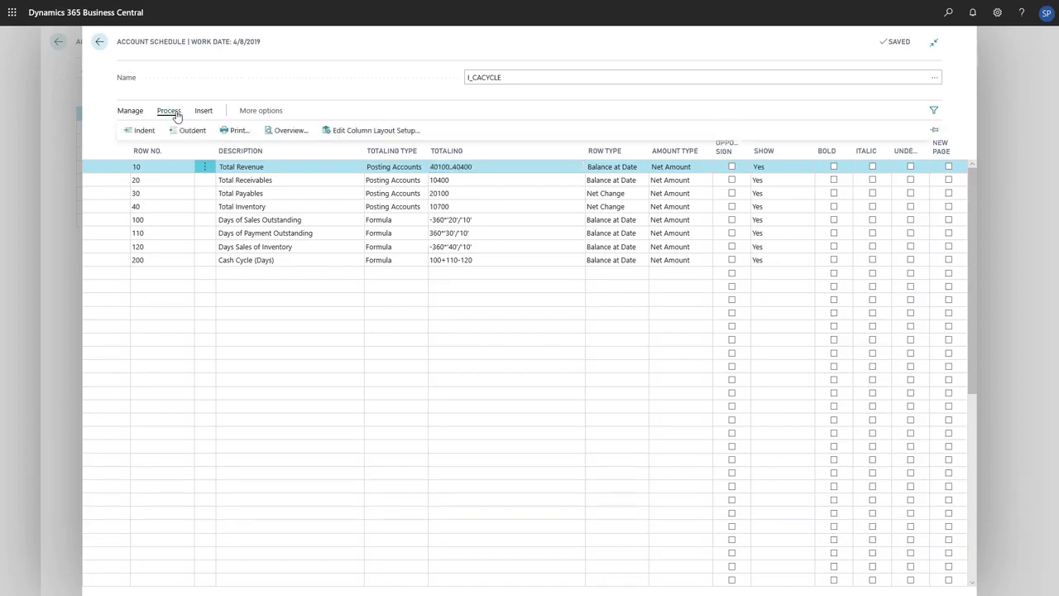
pyautogui.click(307, 134)
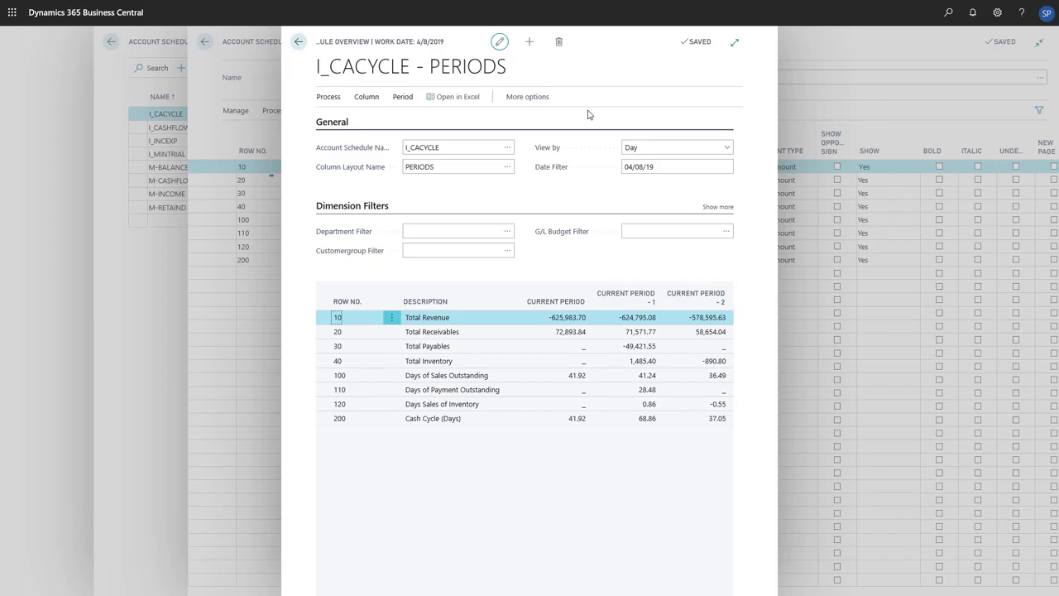
pyautogui.press('Escape')
pyautogui.press('Escape')
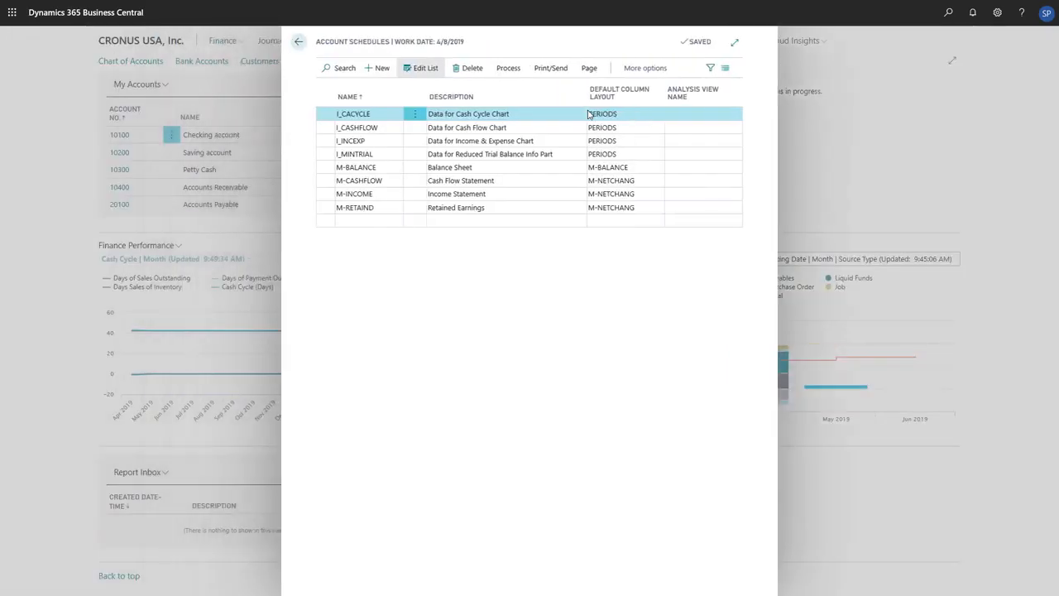
pyautogui.press('Escape')
# Step: Rerun the "Set up cash flow forecast" assisted setup guide and agree to delete the existing forecast setup
pyautogui.scroll(6, 678, 142)
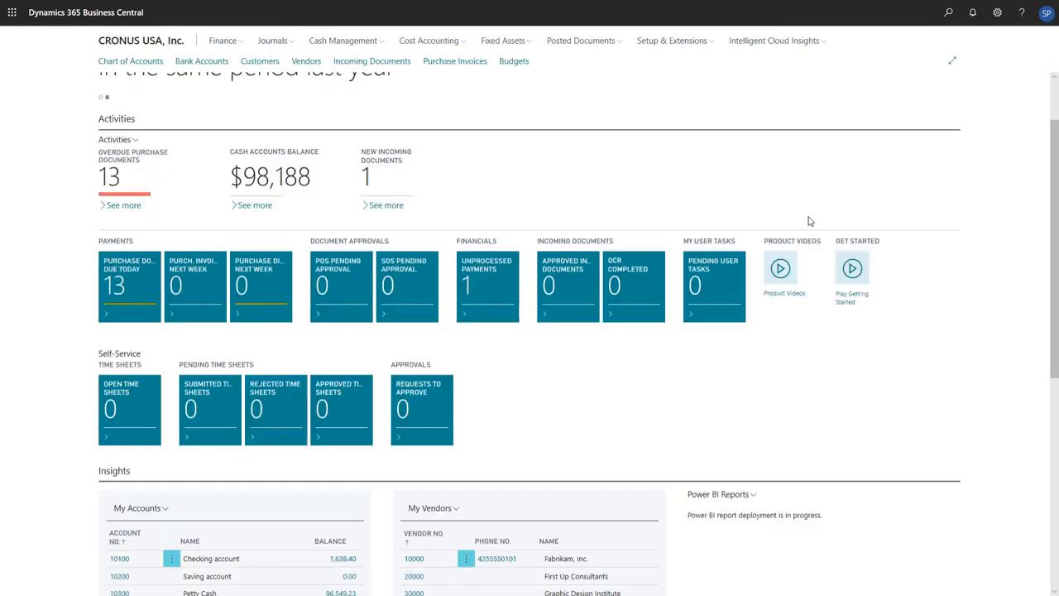
pyautogui.click(708, 45)
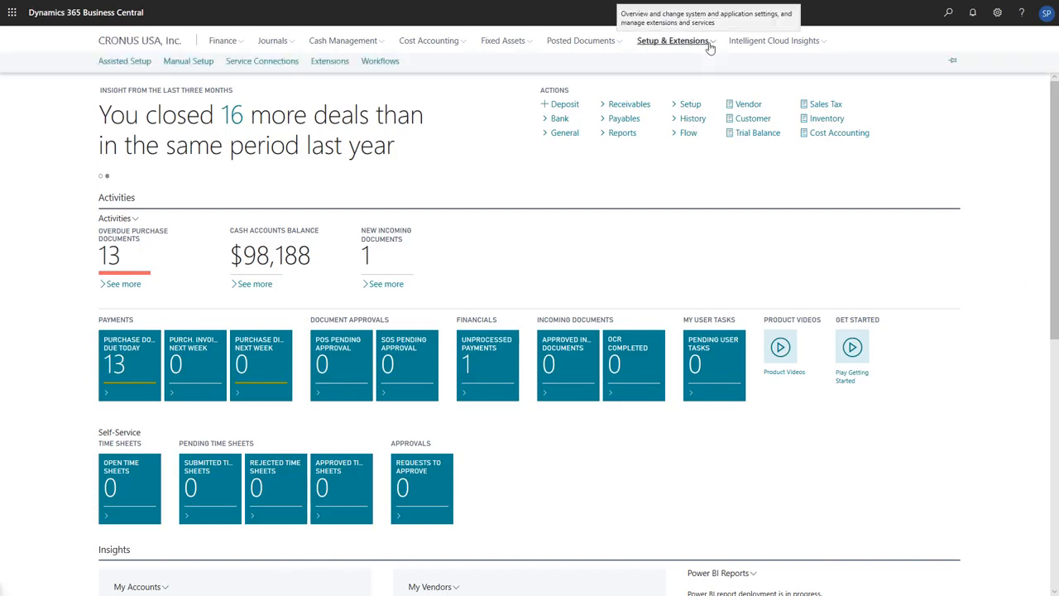
pyautogui.click(119, 65)
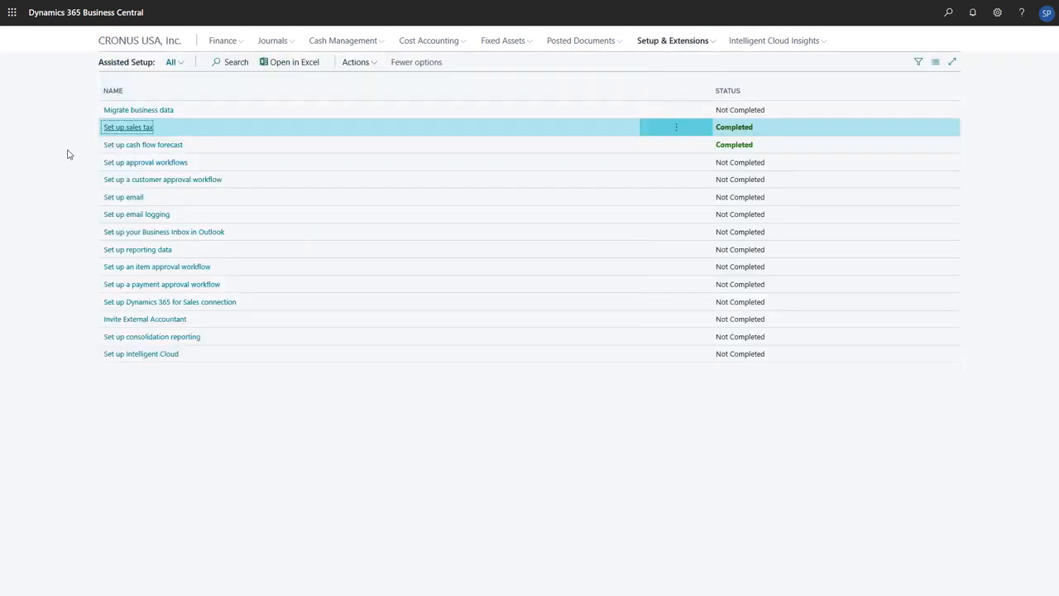
pyautogui.click(176, 146)
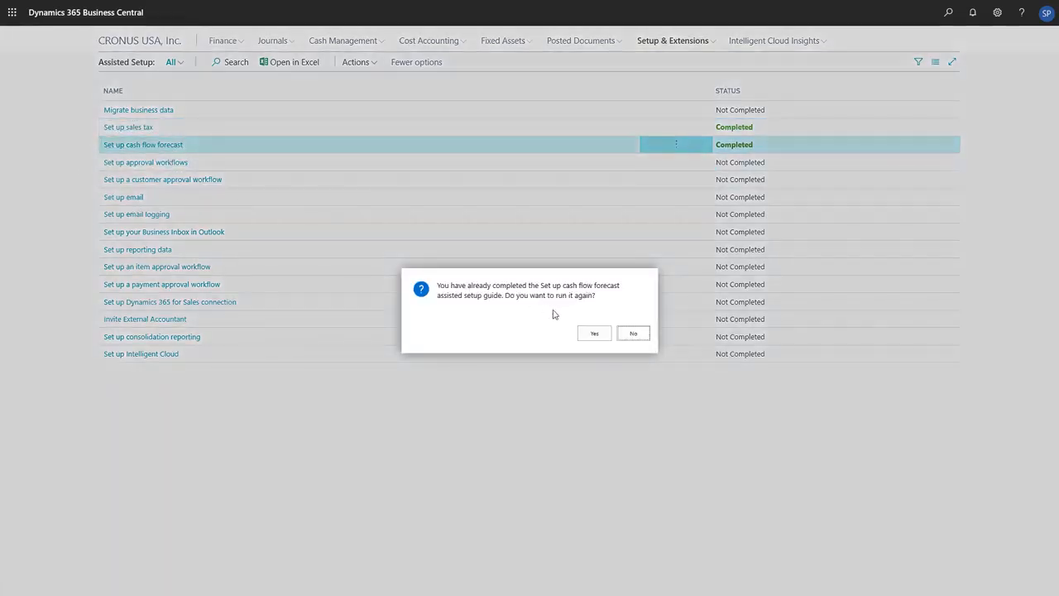
pyautogui.click(594, 334)
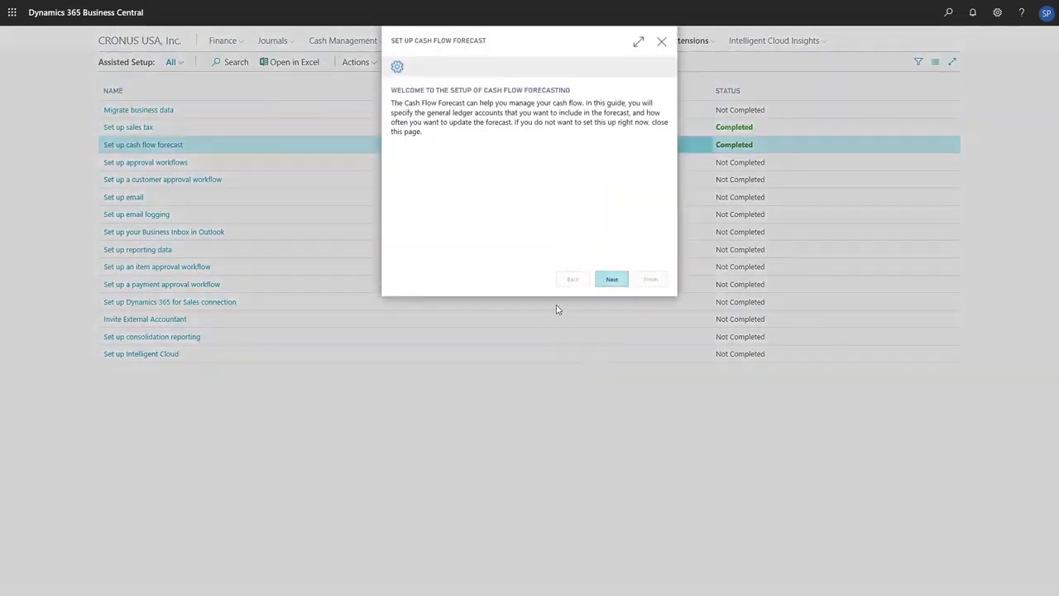
pyautogui.click(610, 284)
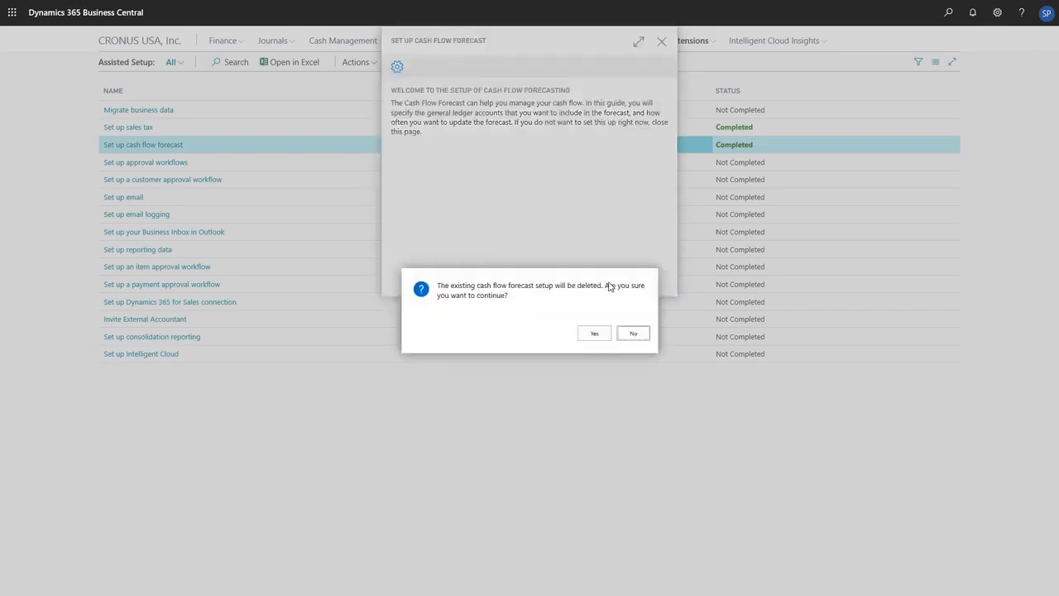
pyautogui.click(595, 333)
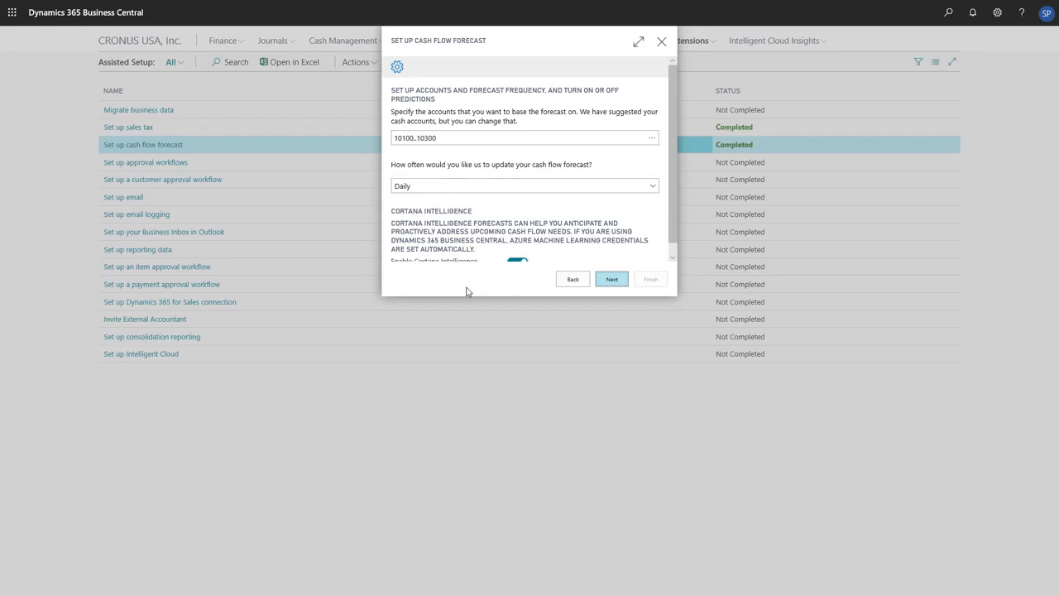
# Step: Set the cash flow forecast update frequency to Daily and leave Cortana Intelligence enabled
pyautogui.click(645, 190)
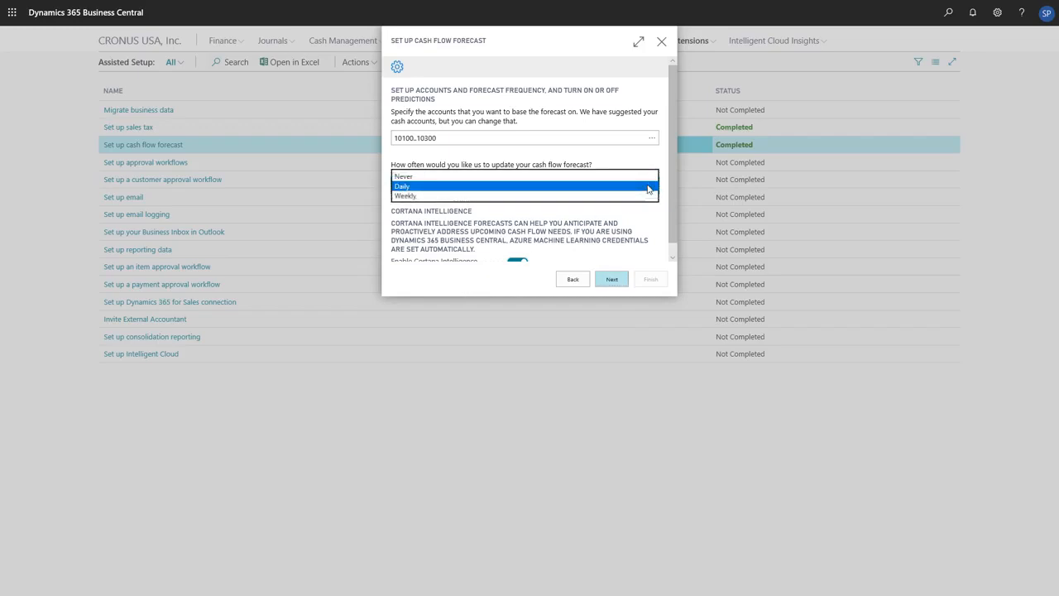
pyautogui.click(649, 187)
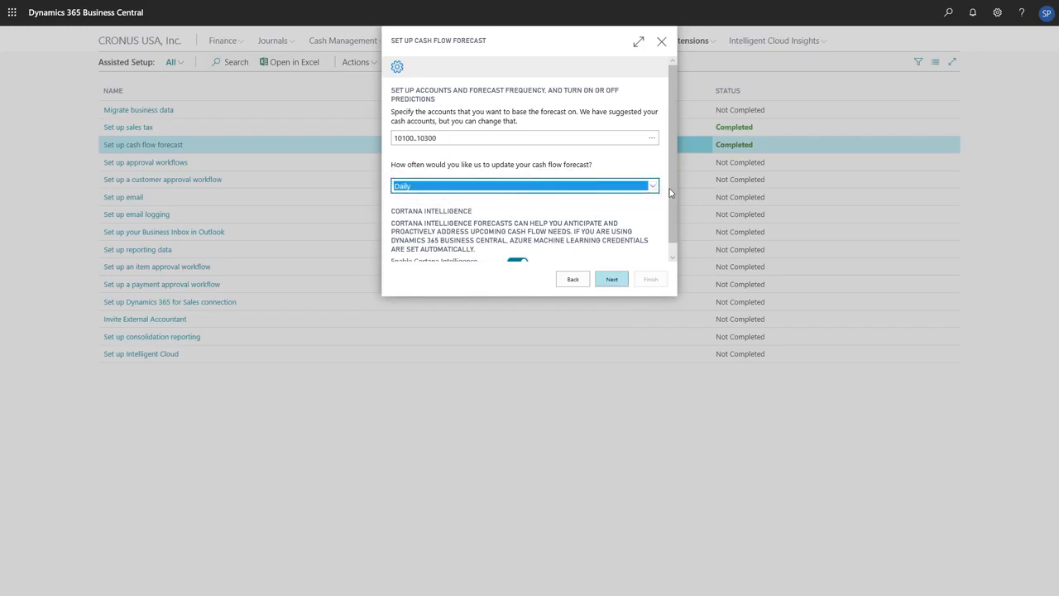
pyautogui.scroll(-1, 672, 185)
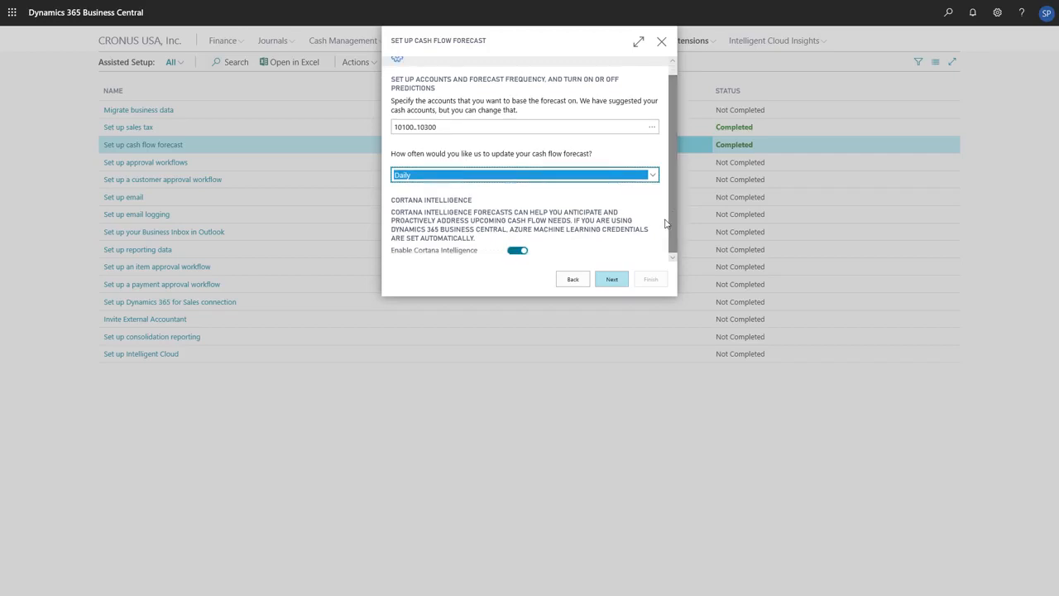
pyautogui.press('Tab')
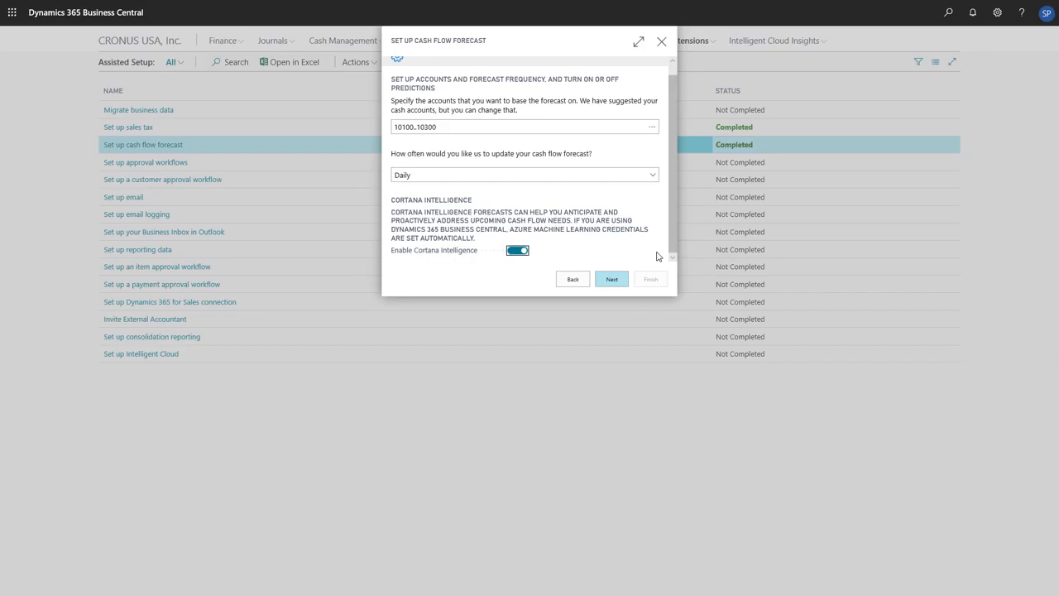
# Step: Continue past the tax payment questions with their default answers and finish the cash flow forecast guide
pyautogui.click(620, 280)
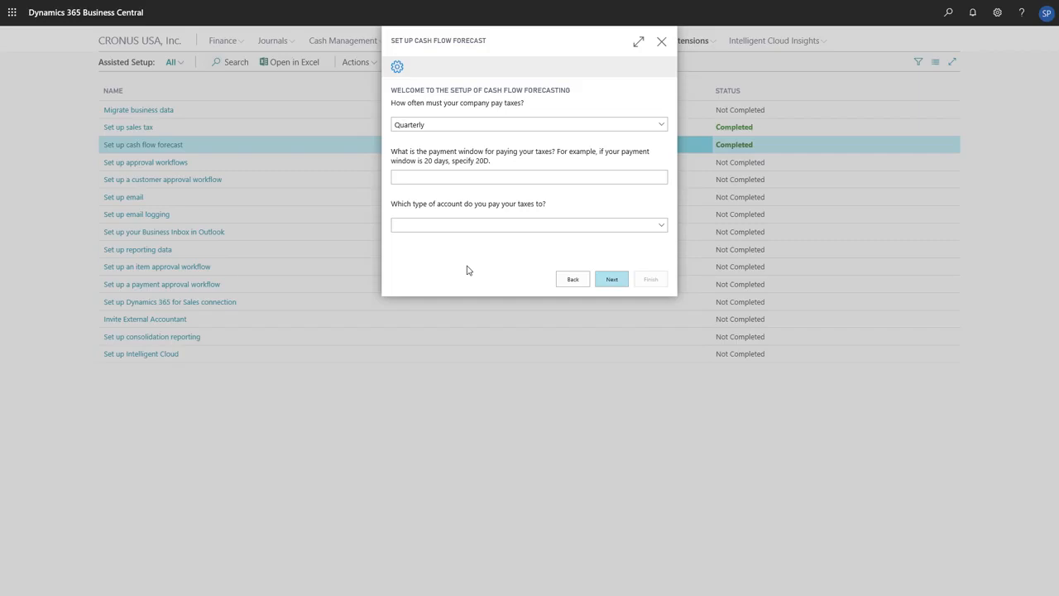
pyautogui.click(614, 283)
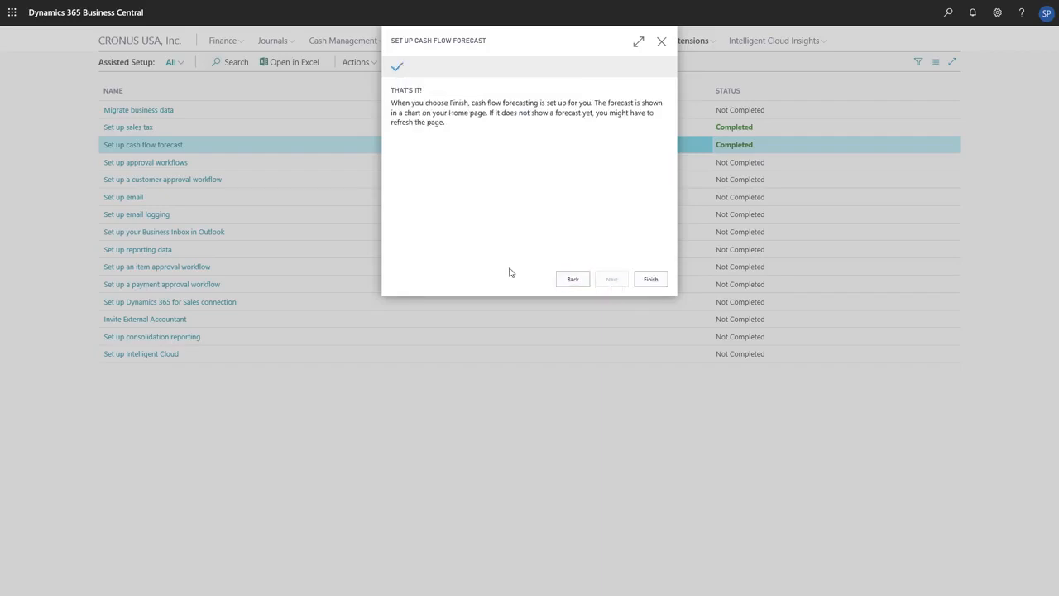
pyautogui.click(651, 280)
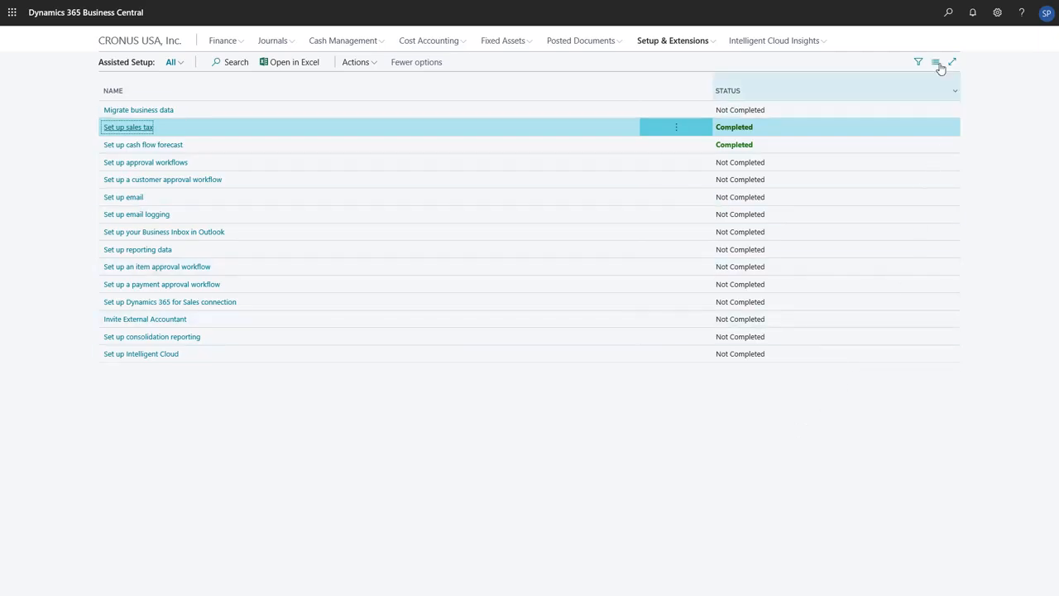
# Step: Search for "Cash Flow Setup" and open that administration page
pyautogui.click(948, 13)
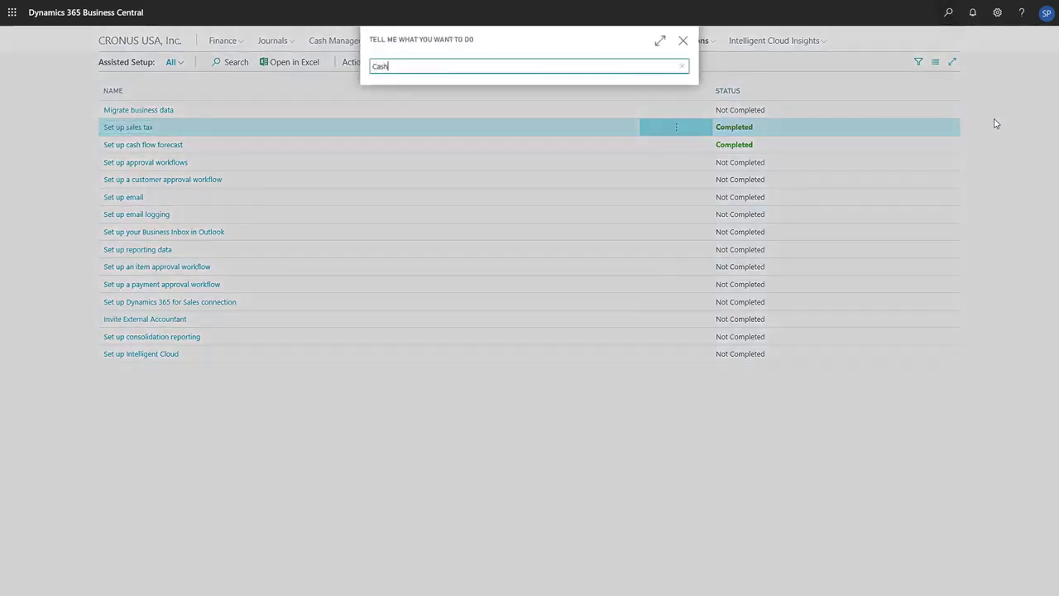
pyautogui.write('Flow Setup')
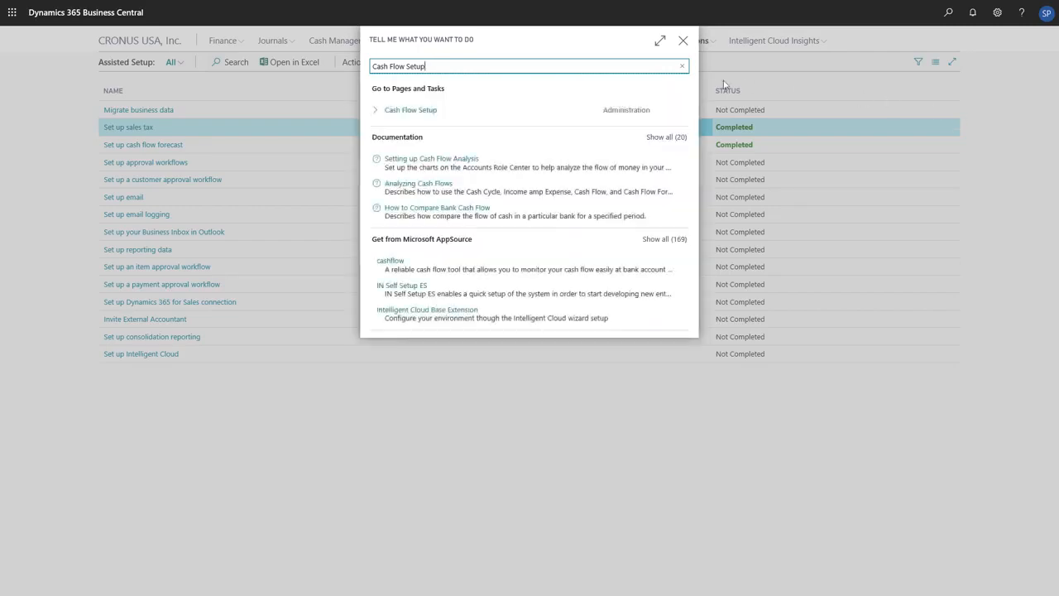
pyautogui.click(535, 119)
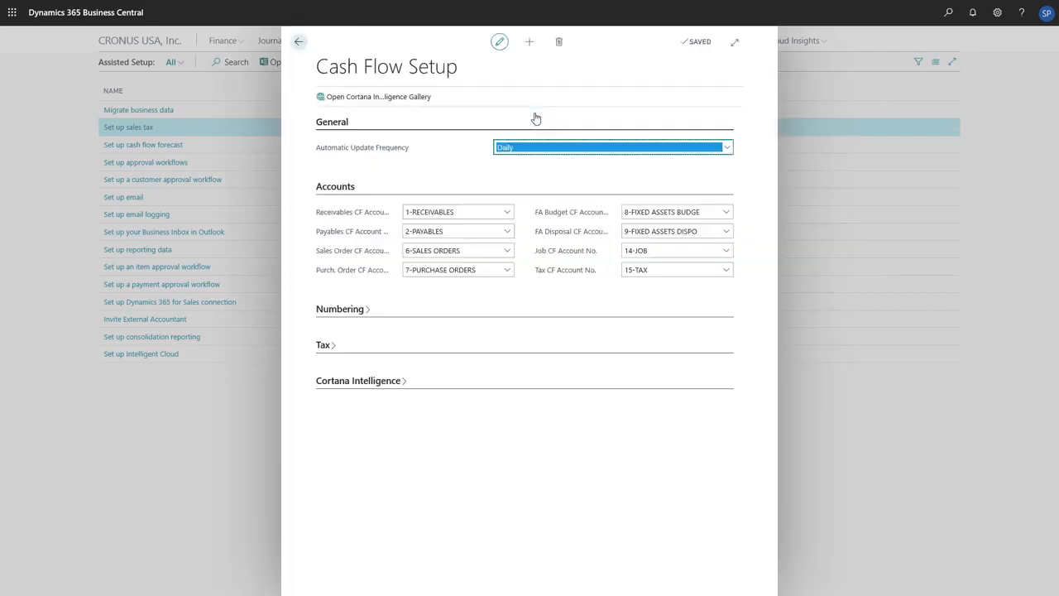